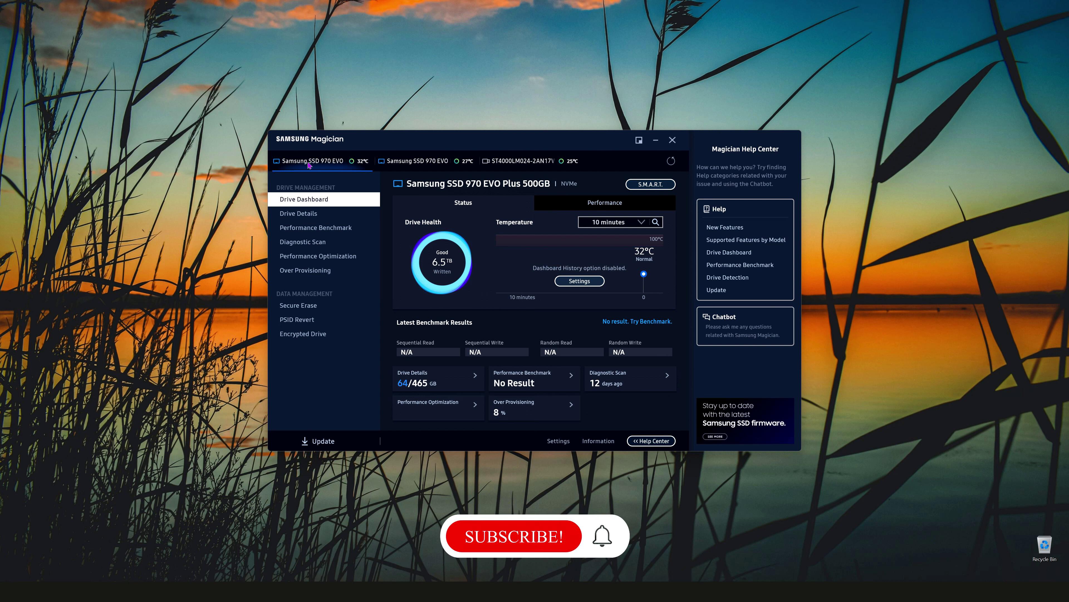
Step: Browse the second 970 EVO, ST4000LM024-2AN17V and 970 EVO Plus 250GB dashboards, ending on the 500GB drive
click(428, 161)
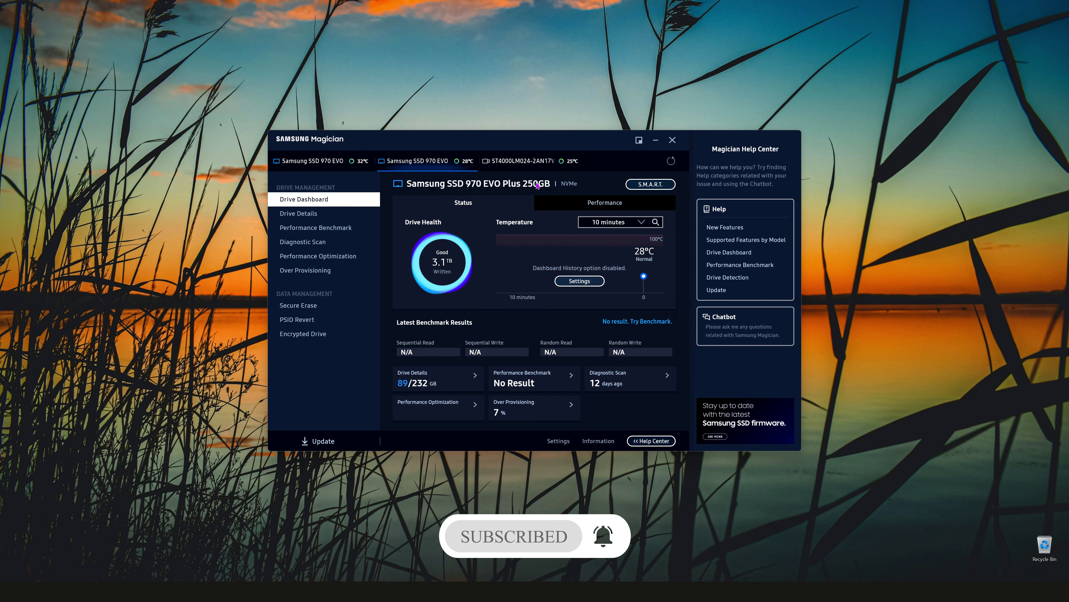
click(513, 163)
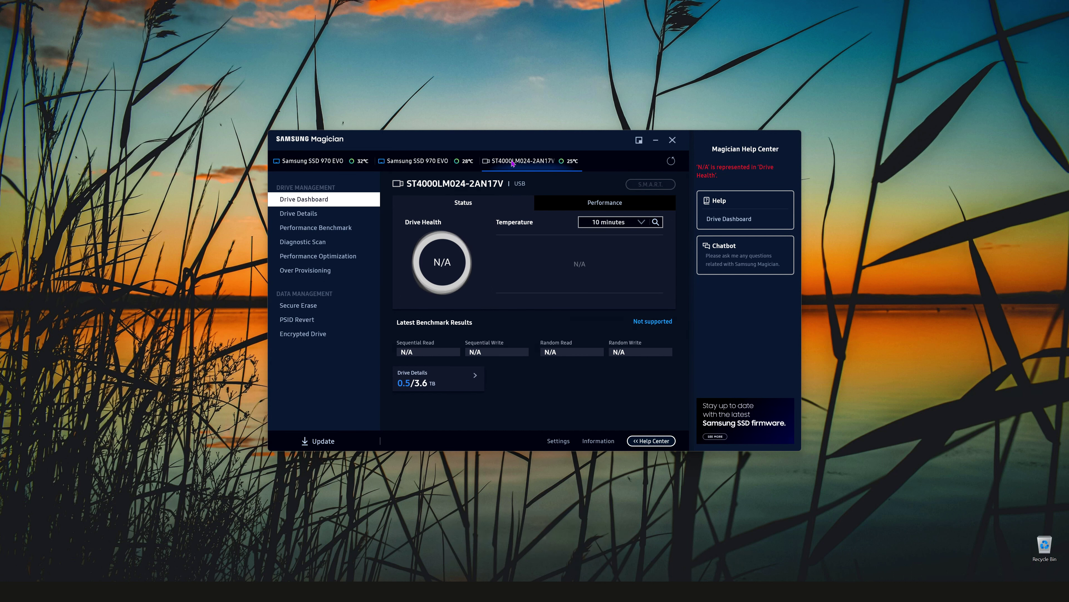
click(440, 164)
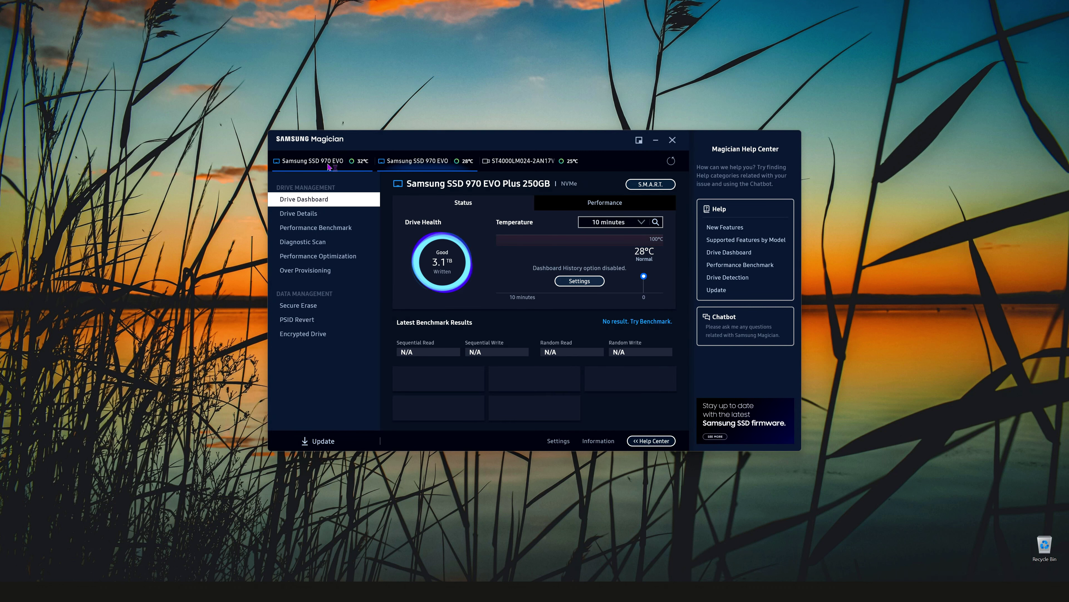
click(329, 167)
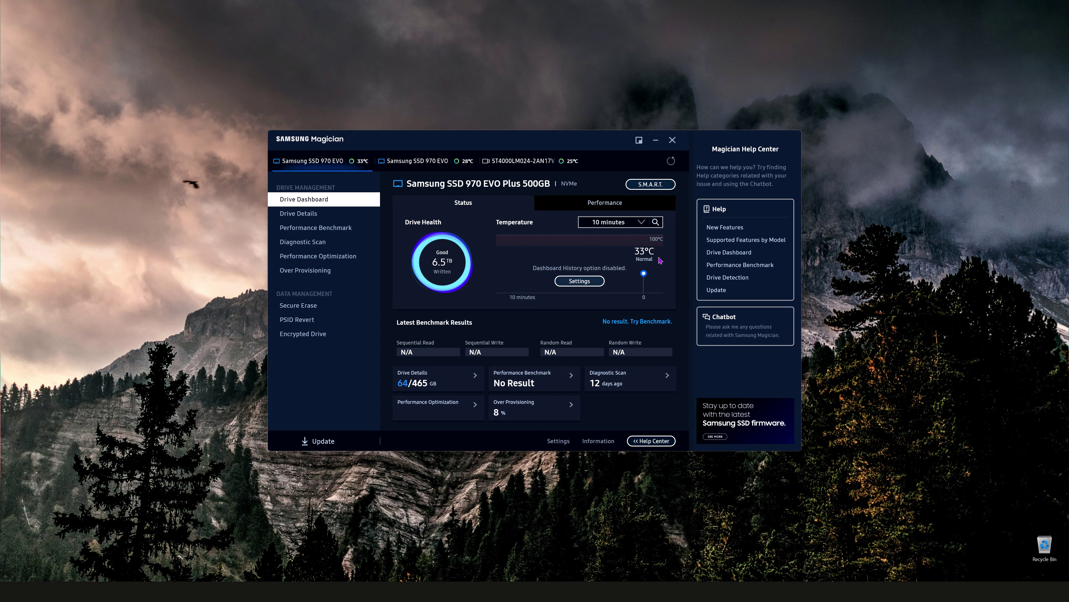
Step: Keep the 970 EVO Plus 500GB temperature history range at 10 minutes
click(641, 224)
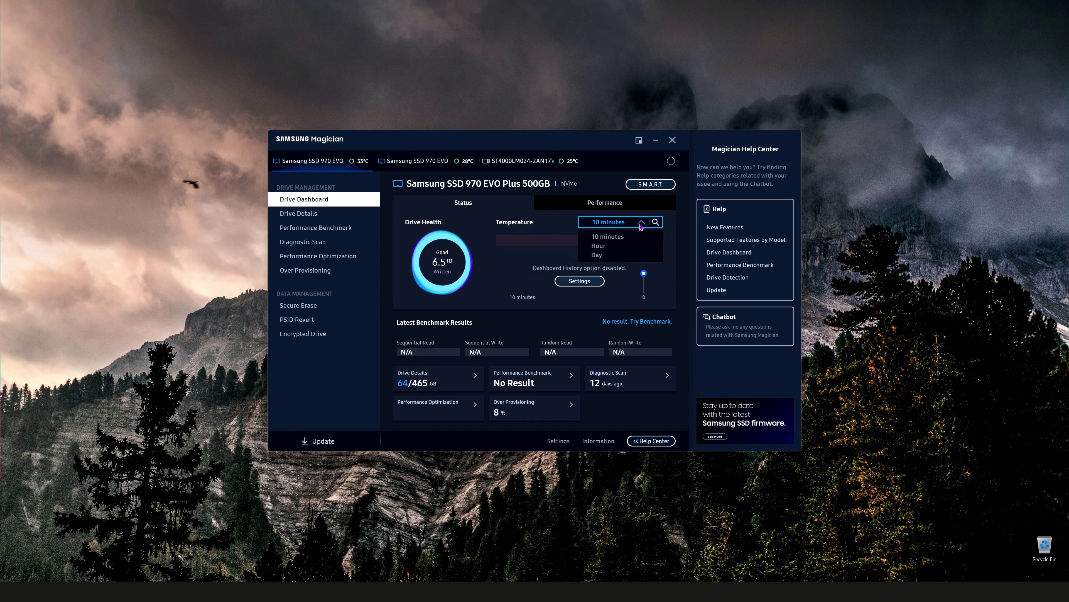
click(607, 239)
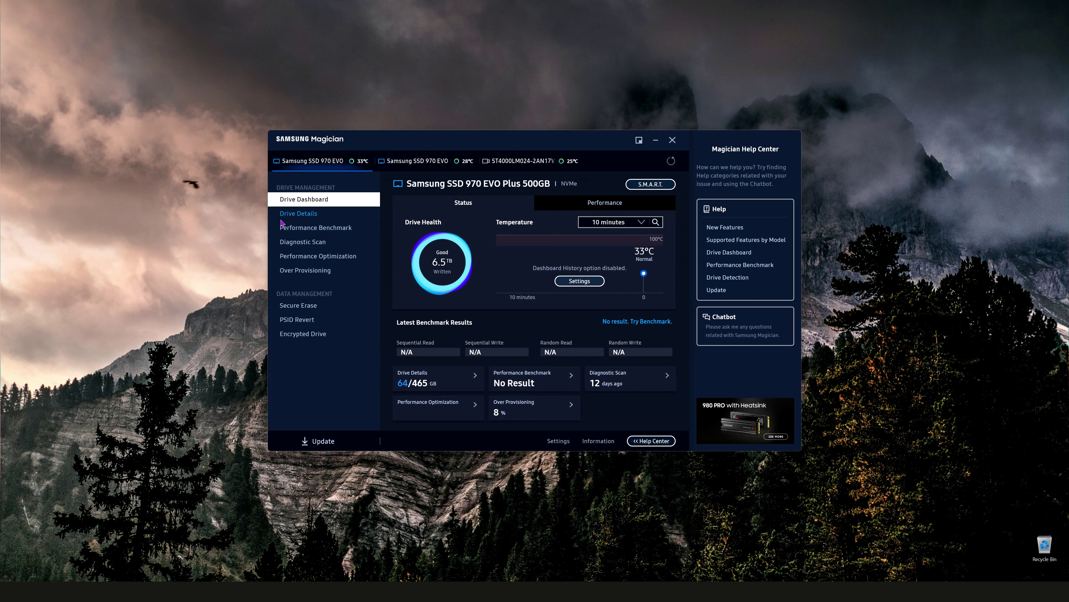
Step: Show the 970 EVO Plus 500GB drive details: firmware 2B2QEXM7, PCIe Gen. 3 x 4
click(290, 213)
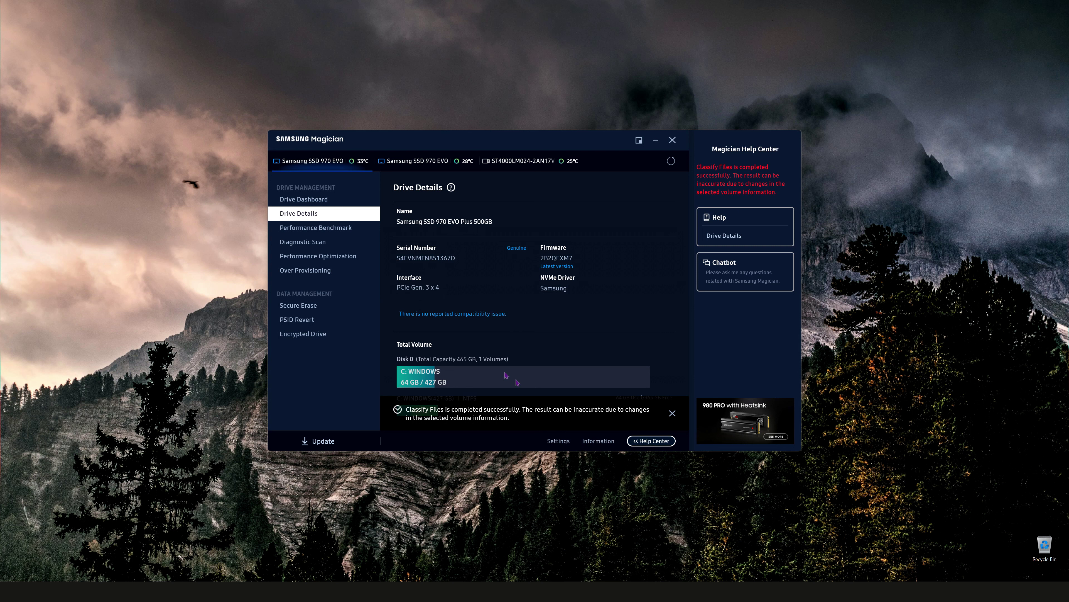
Step: Dismiss the Classify Files notice, inspect the C: WINDOWS usage breakdown, then go to Performance Benchmark
click(672, 413)
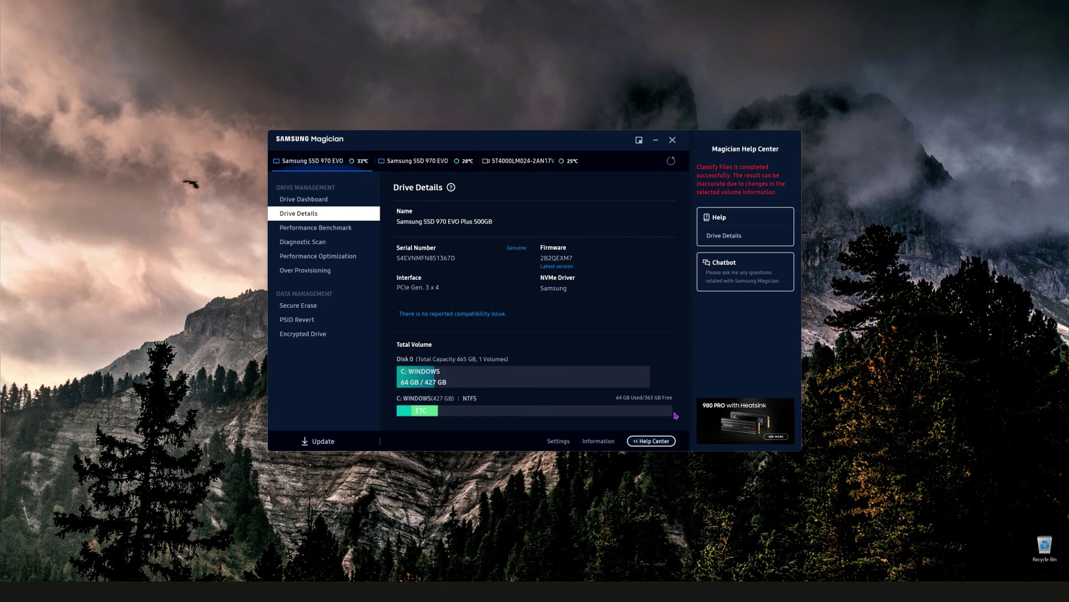
mouse_move(403, 416)
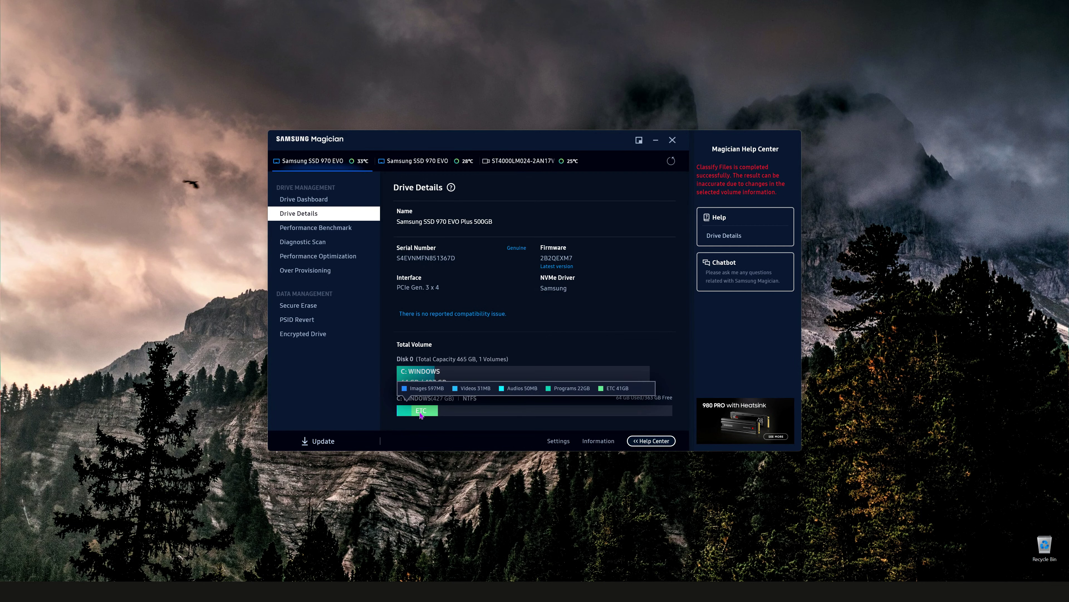
click(334, 235)
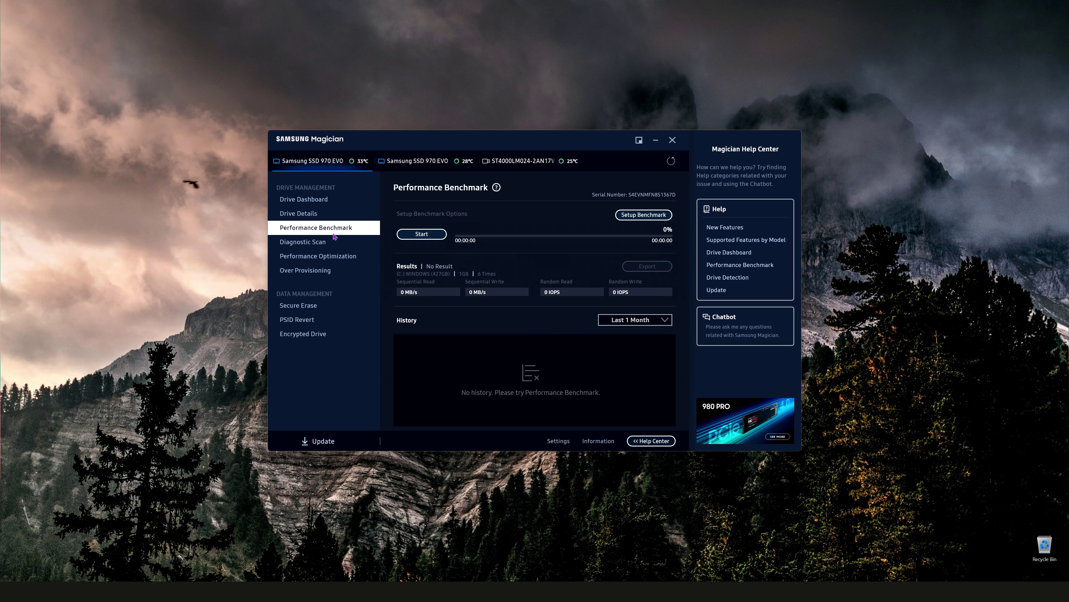
Step: Bring up the Setup Benchmark dialog: C: WINDOWS, 1GiB range, 6 tests, 128KiB chunks, queue depth 32
click(637, 218)
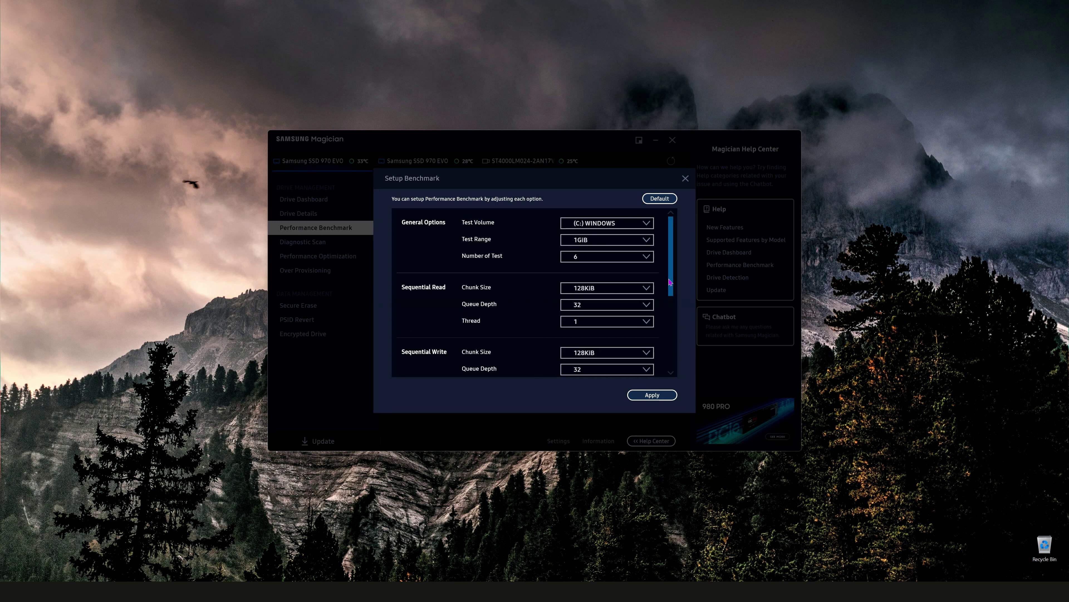
Step: Try 4 tests and a 512MiB range, then restore the benchmark defaults and move to Diagnostic Scan
drag(669, 281, 691, 269)
click(613, 261)
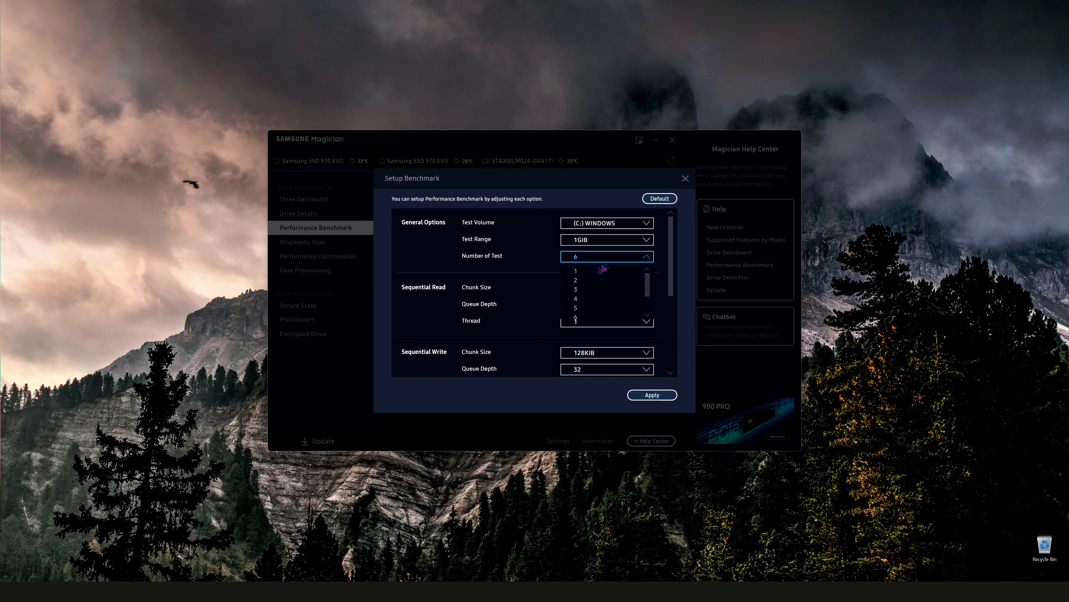
click(576, 300)
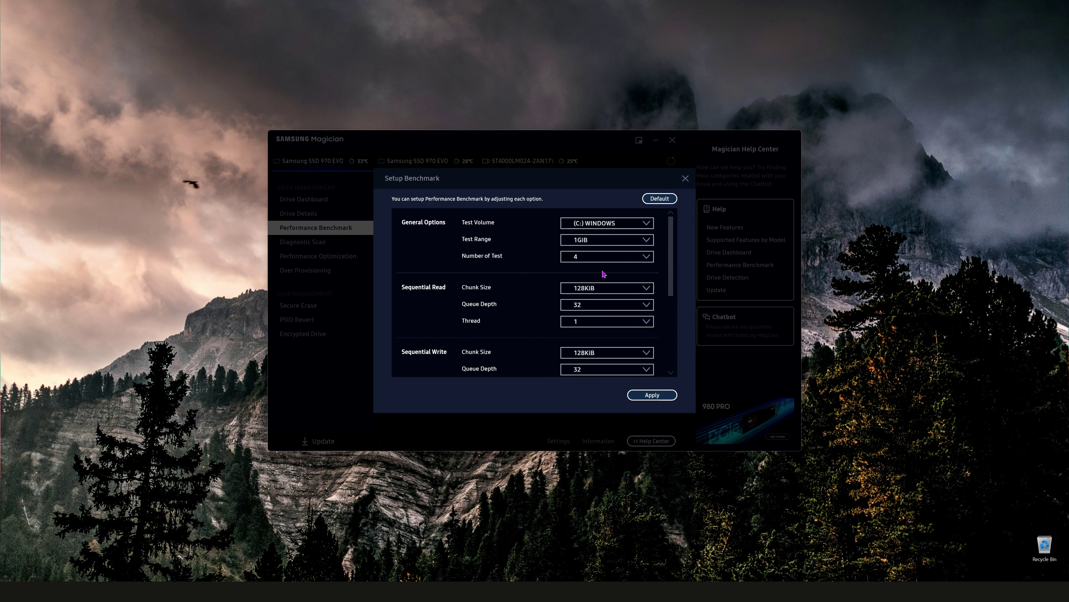
click(604, 240)
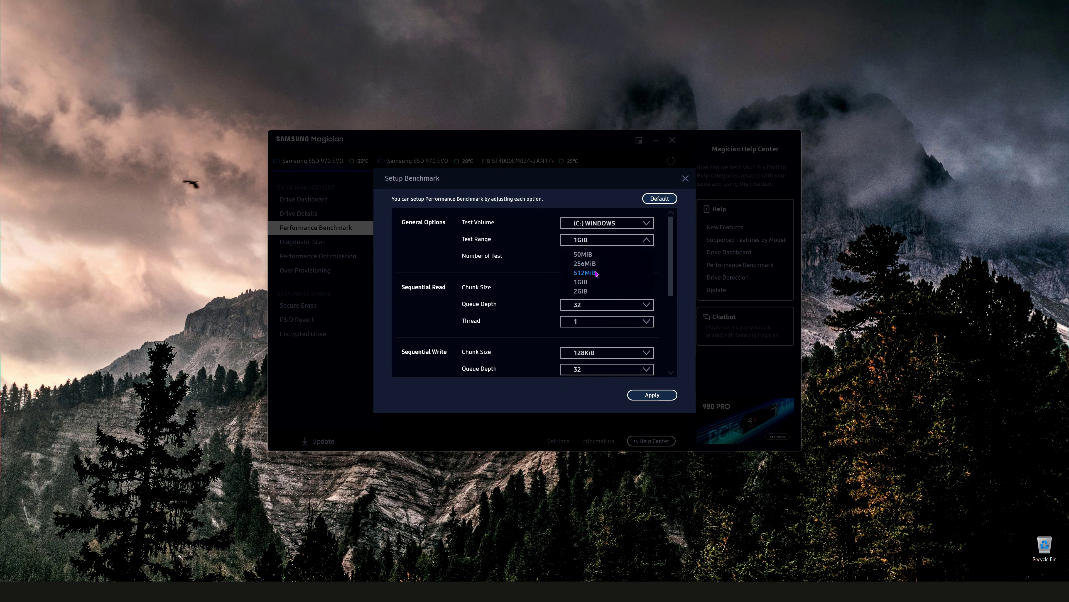
click(594, 272)
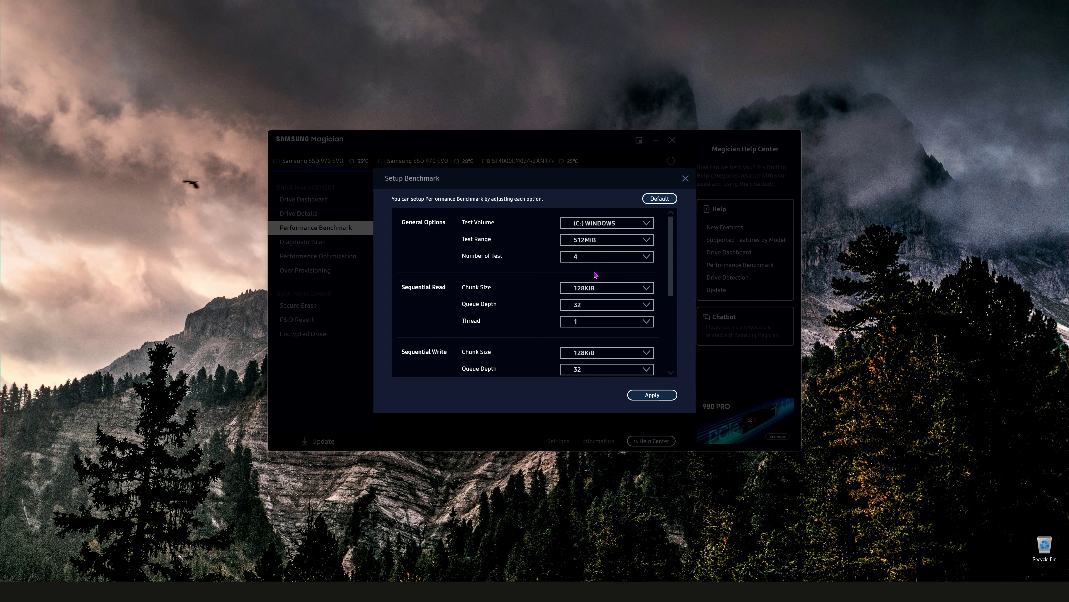
click(658, 201)
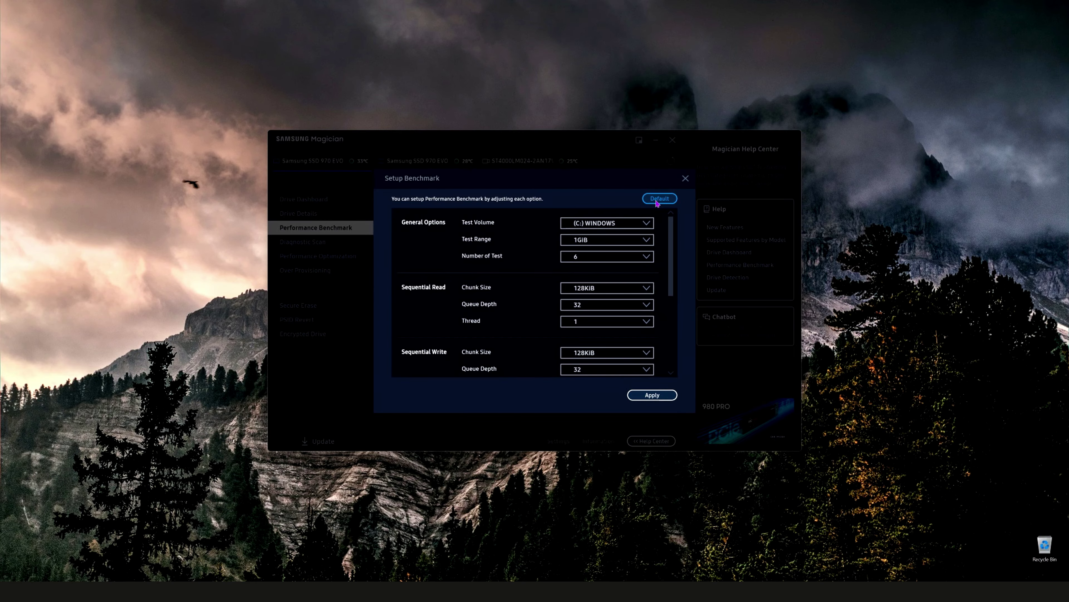
click(300, 240)
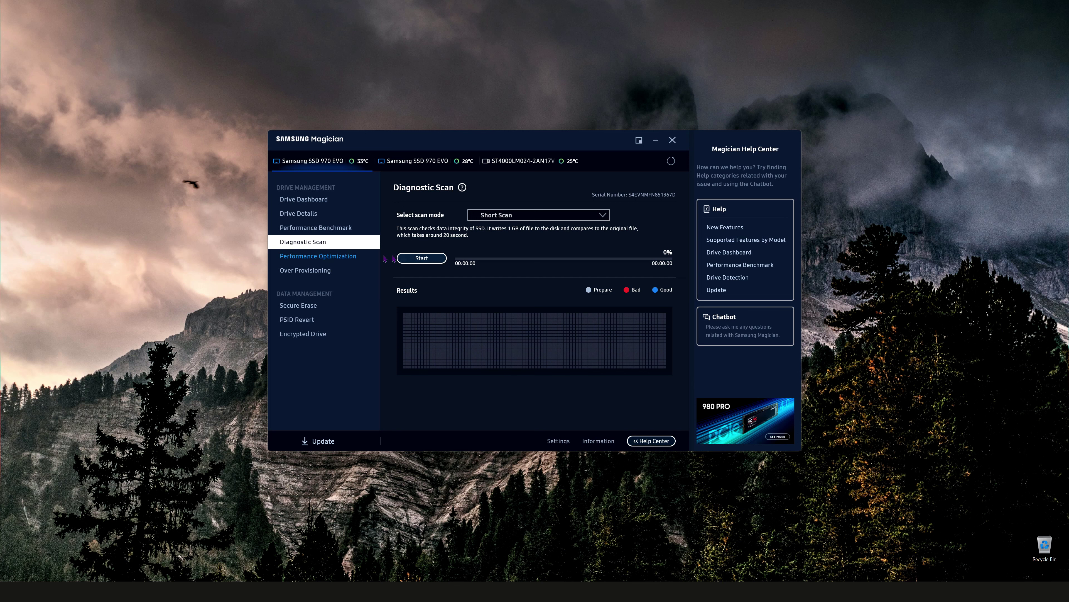
Step: Review the scan modes, confirm TRIM is enabled under Performance Optimization, then view Over Provisioning
click(583, 219)
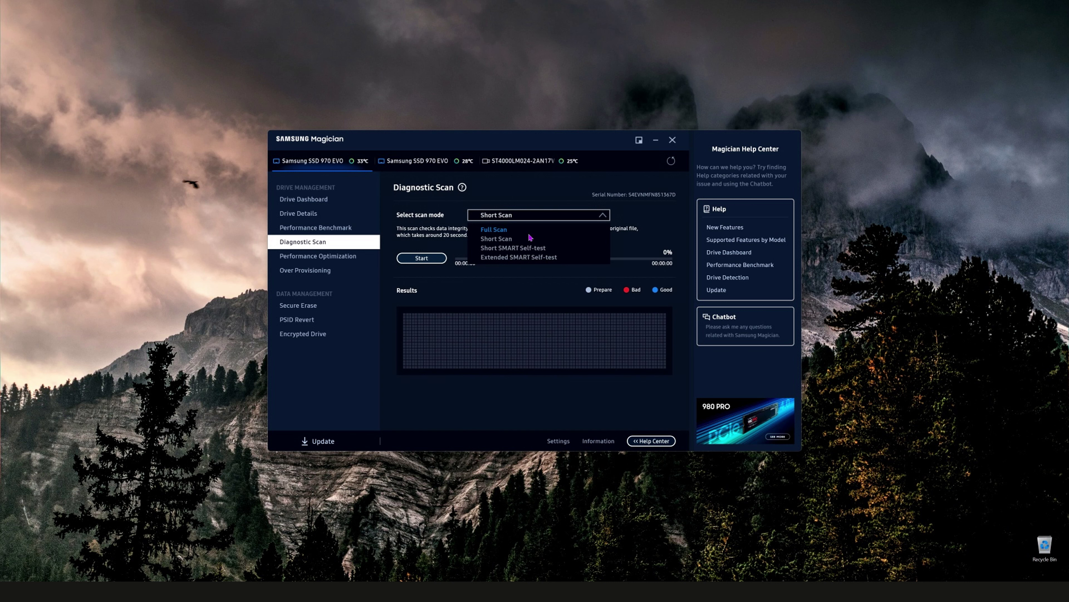
click(356, 260)
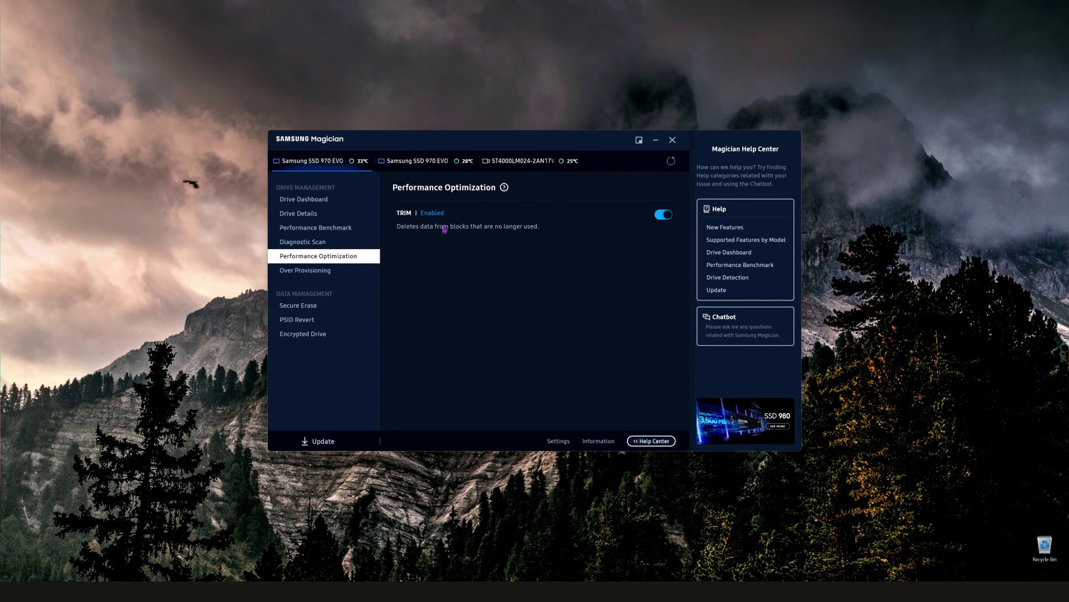
click(324, 272)
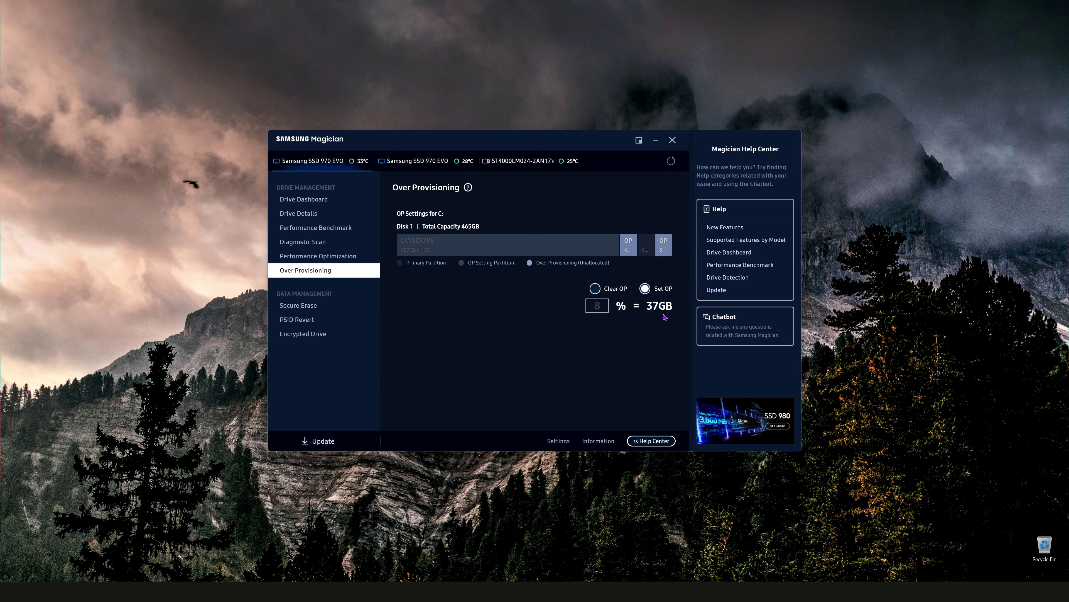
Step: Go to the Secure Erase page, which prompts for a bootable USB drive
click(313, 310)
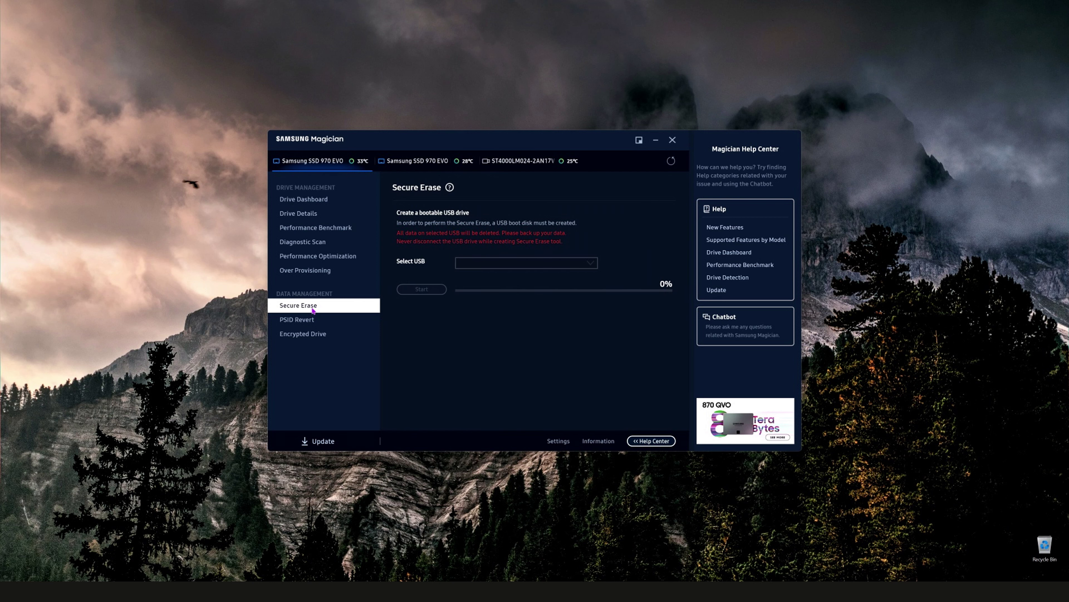
Step: View PSID Revert, which reports the OS disk is not supported
click(309, 325)
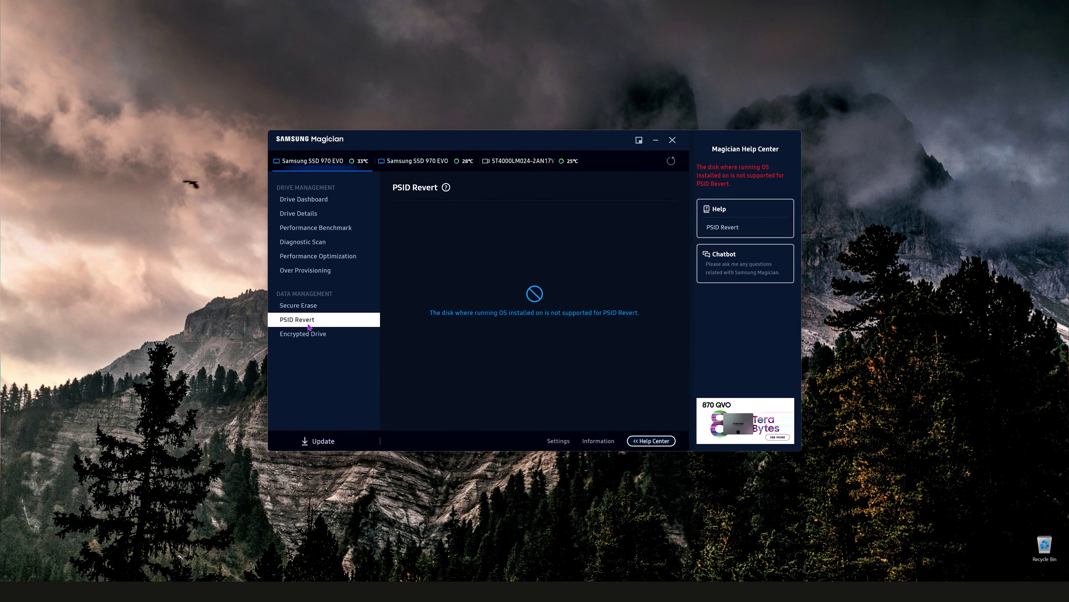
Step: Check the Encrypted Drive page in the sidebar
click(306, 335)
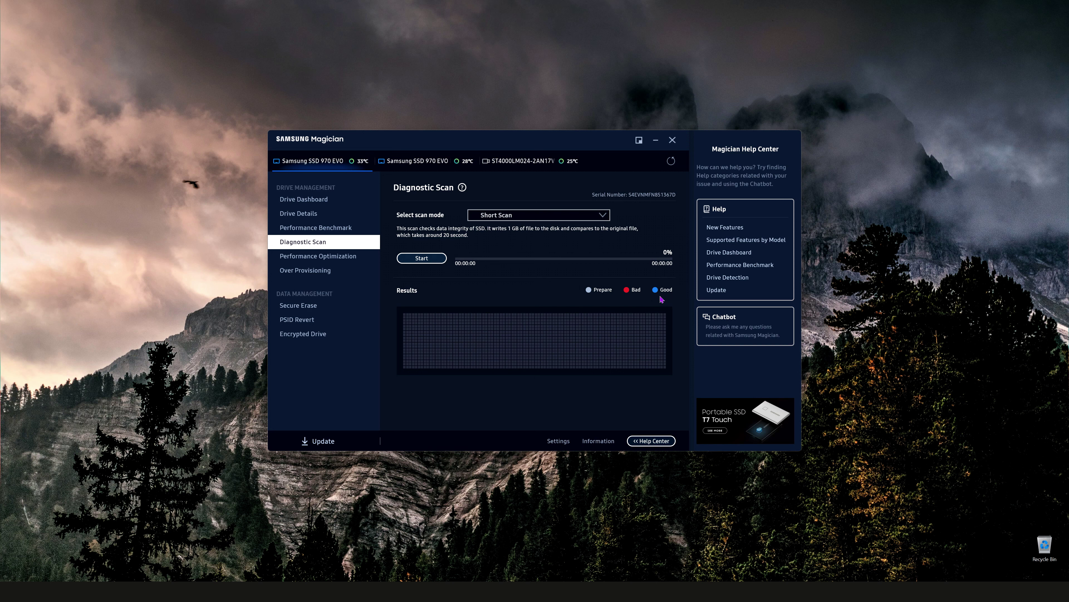
Step: Run the Short Scan diagnostic to 100% and dismiss the scan-completed notice
click(423, 260)
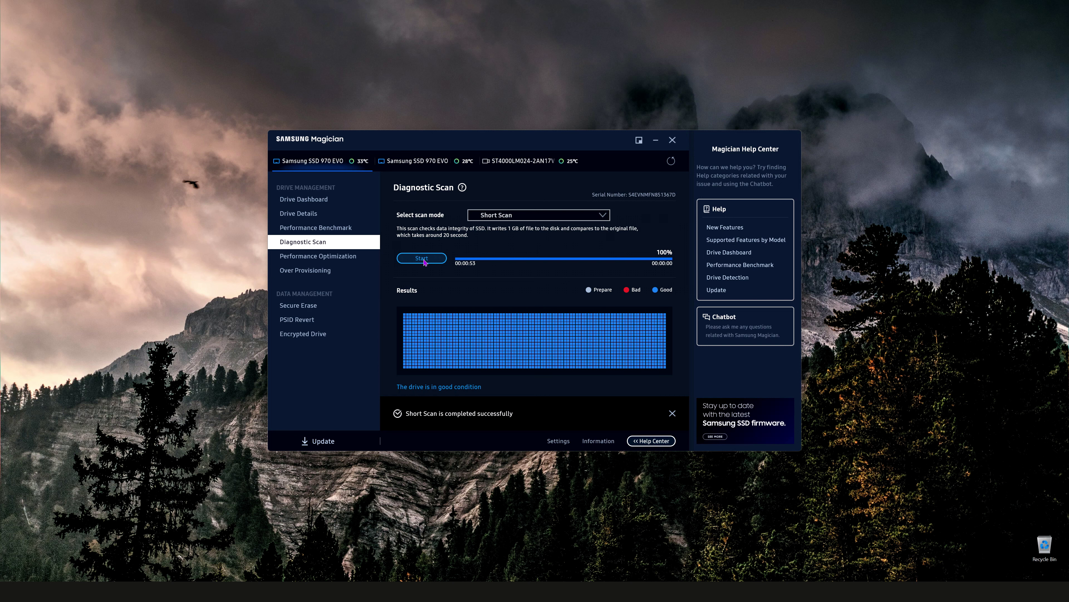
click(672, 414)
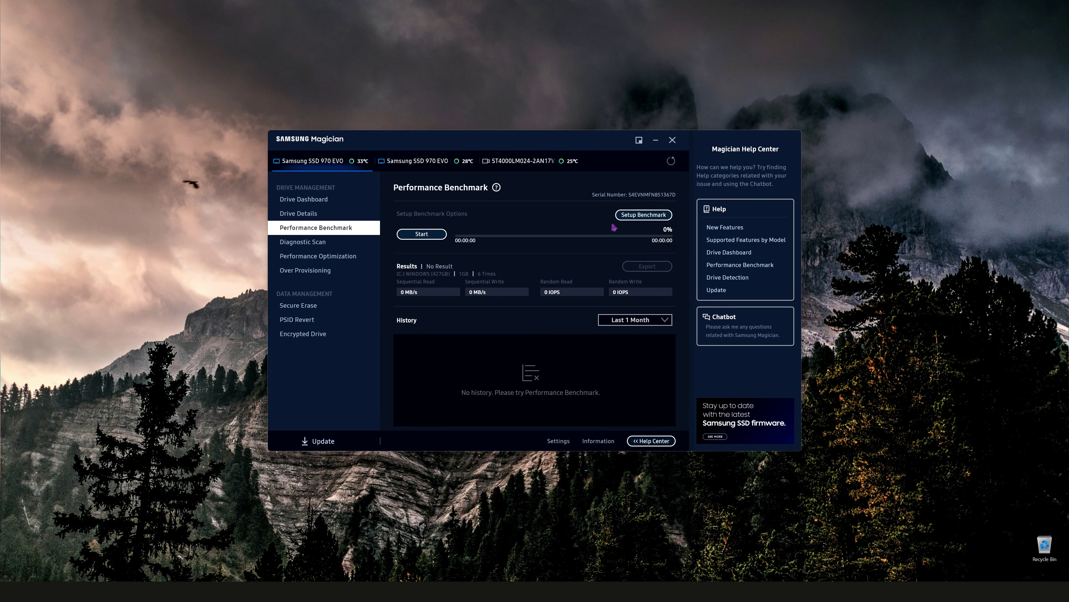
Step: Benchmark the drive with a 512MiB test range and 4 tests, reaching 3429 MB/s read and 3278 MB/s write
click(627, 219)
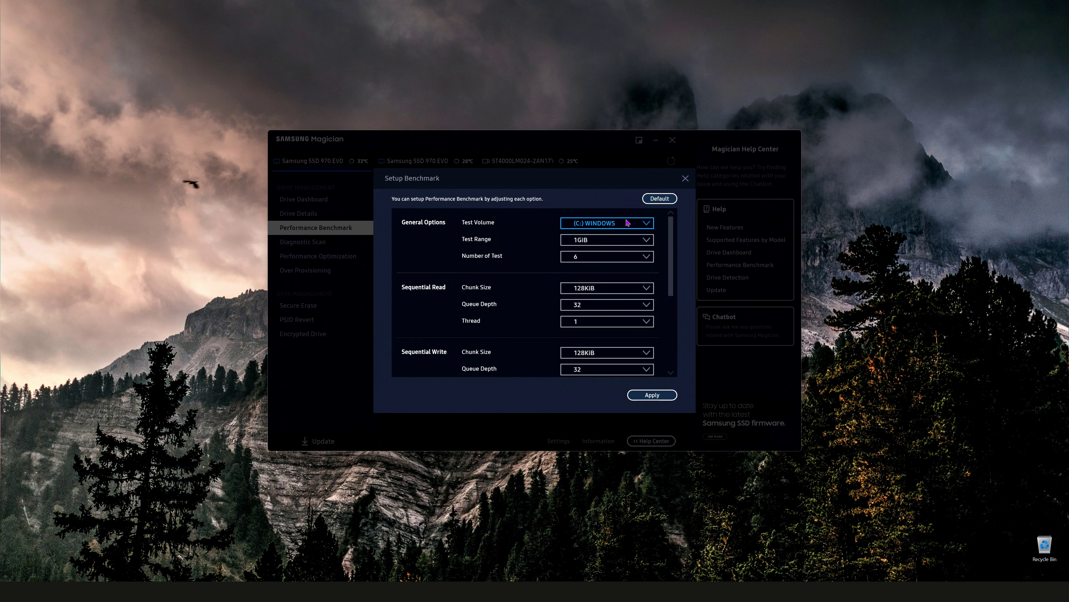
click(600, 240)
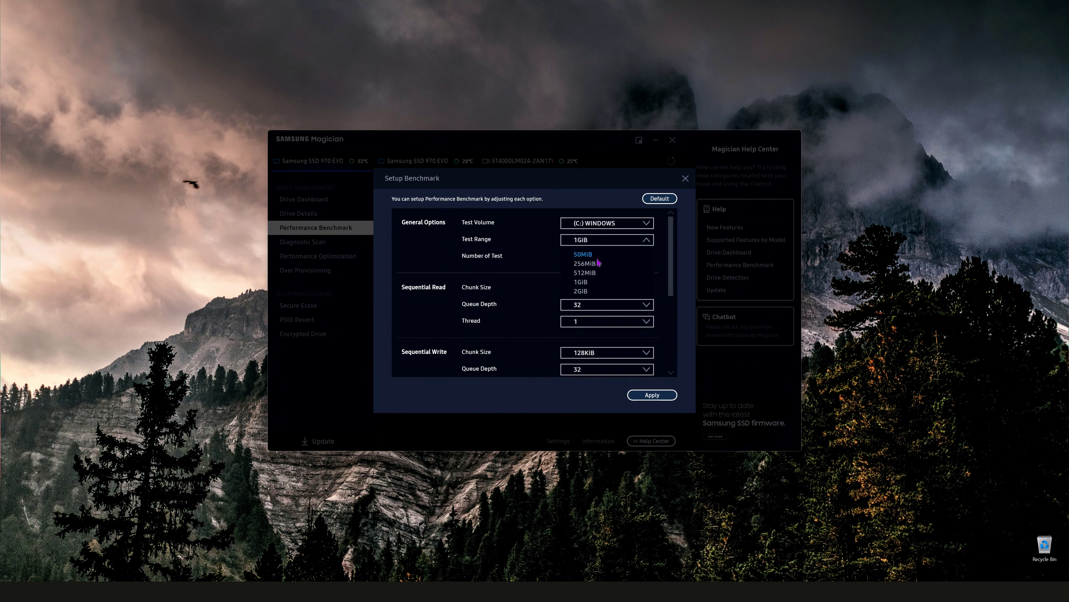
click(595, 273)
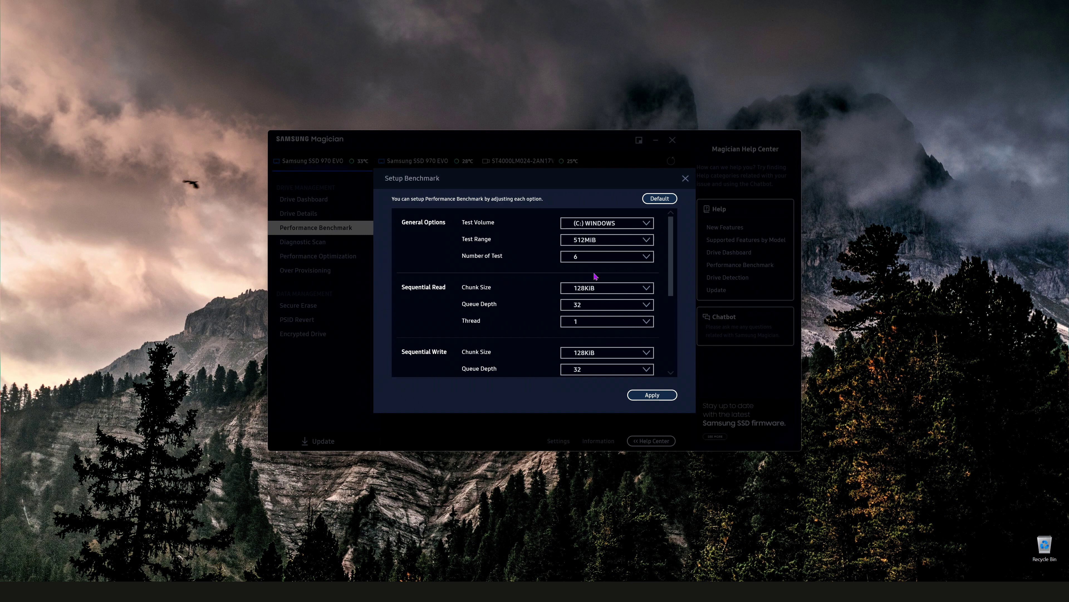
click(594, 257)
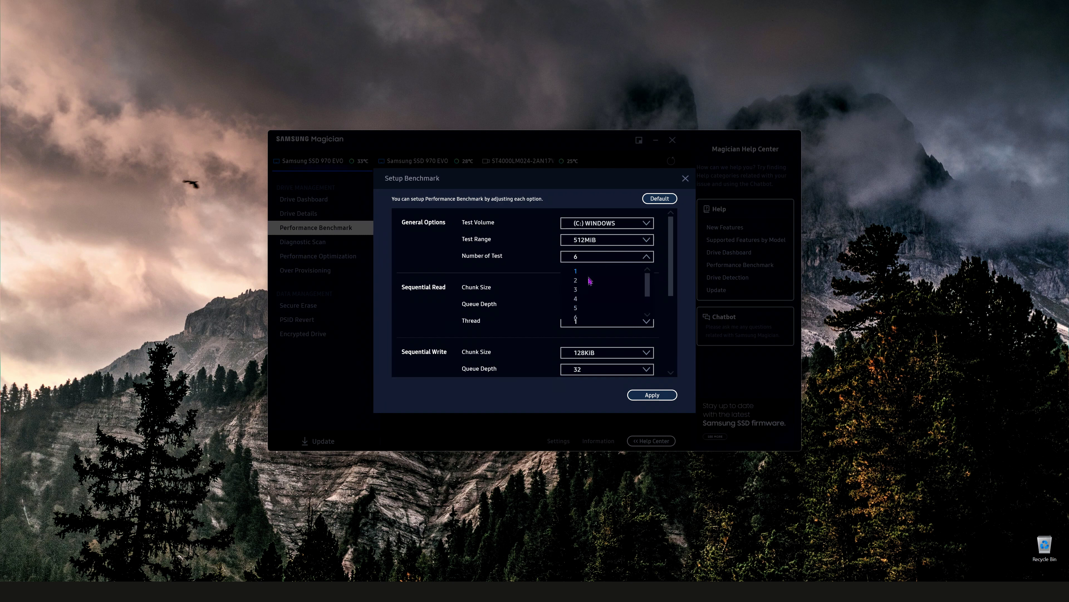
click(586, 298)
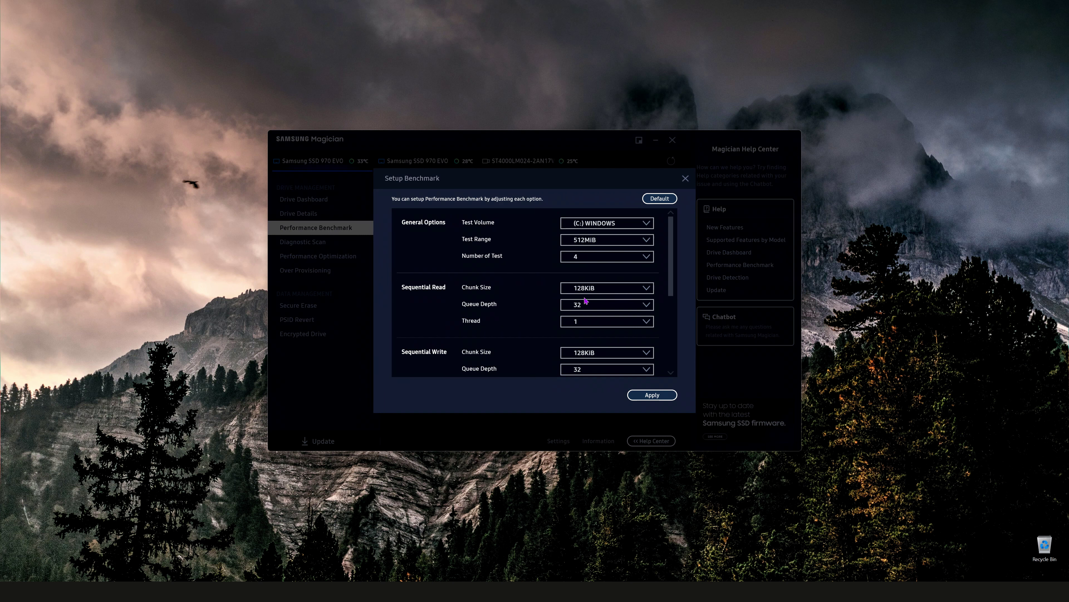
click(652, 396)
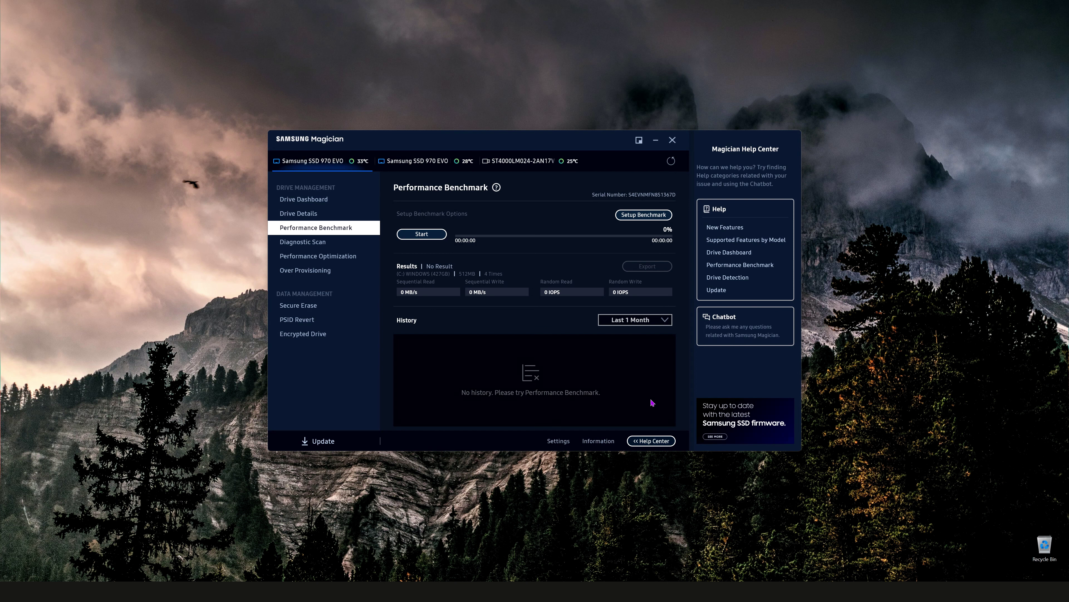
click(433, 235)
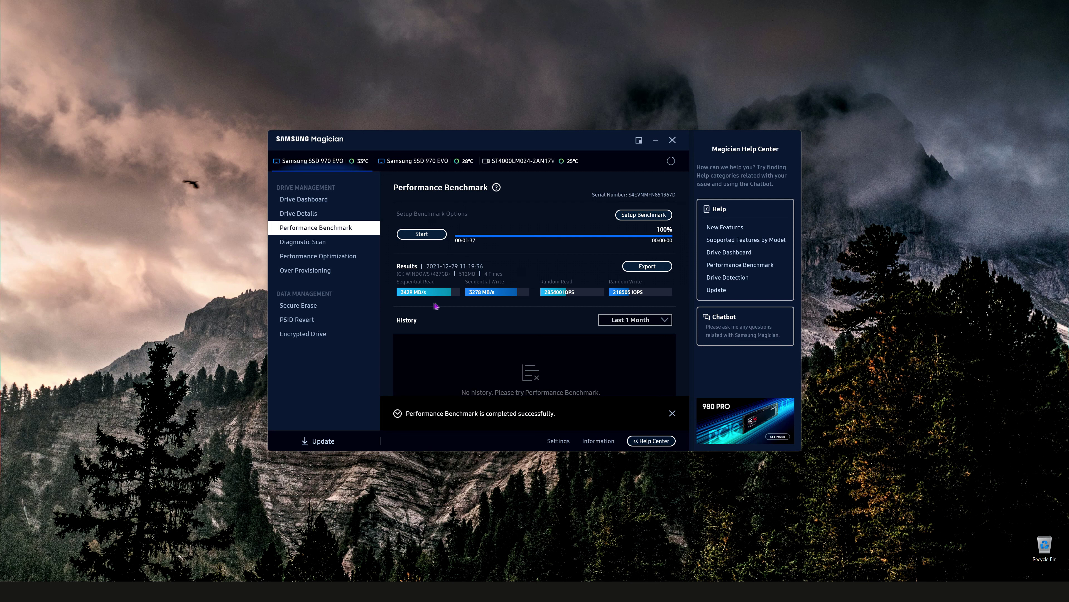
click(625, 217)
Step: Restore the default benchmark settings of 1GiB and 6 tests, then start a new run
click(626, 239)
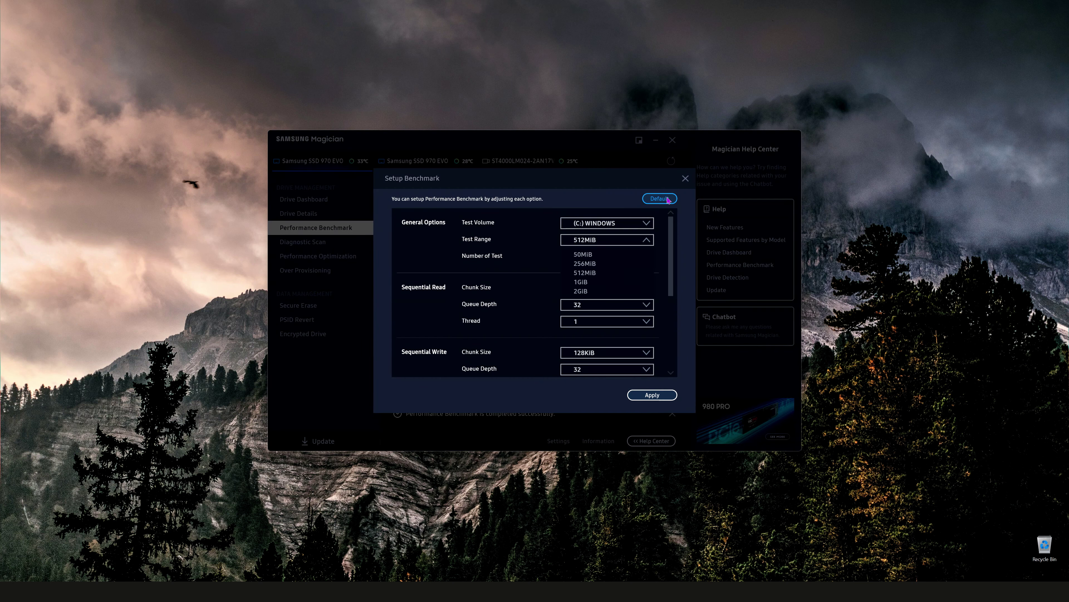
click(669, 200)
click(656, 397)
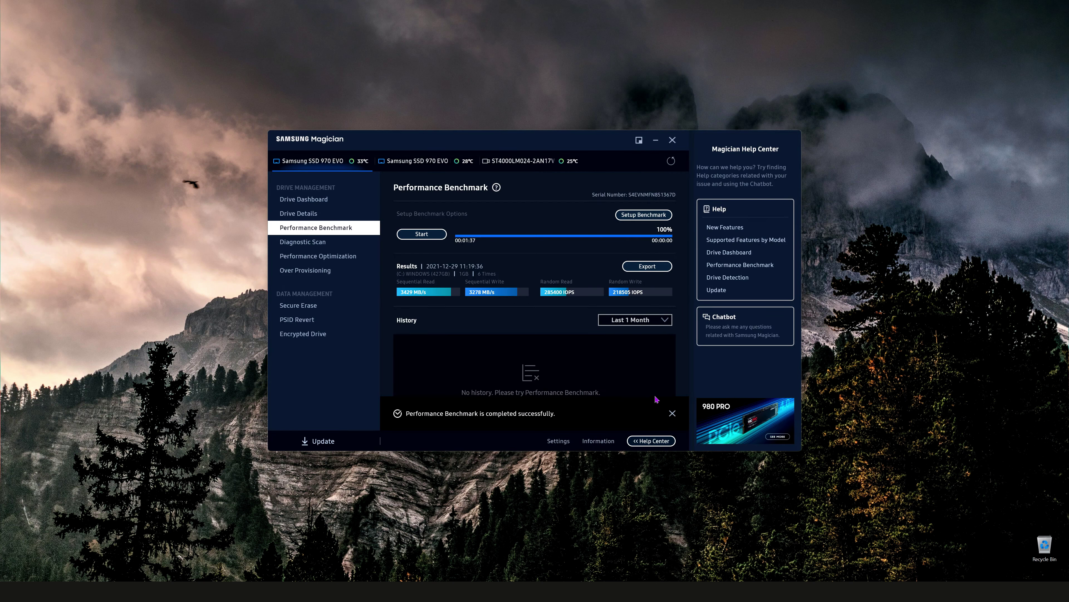
click(419, 238)
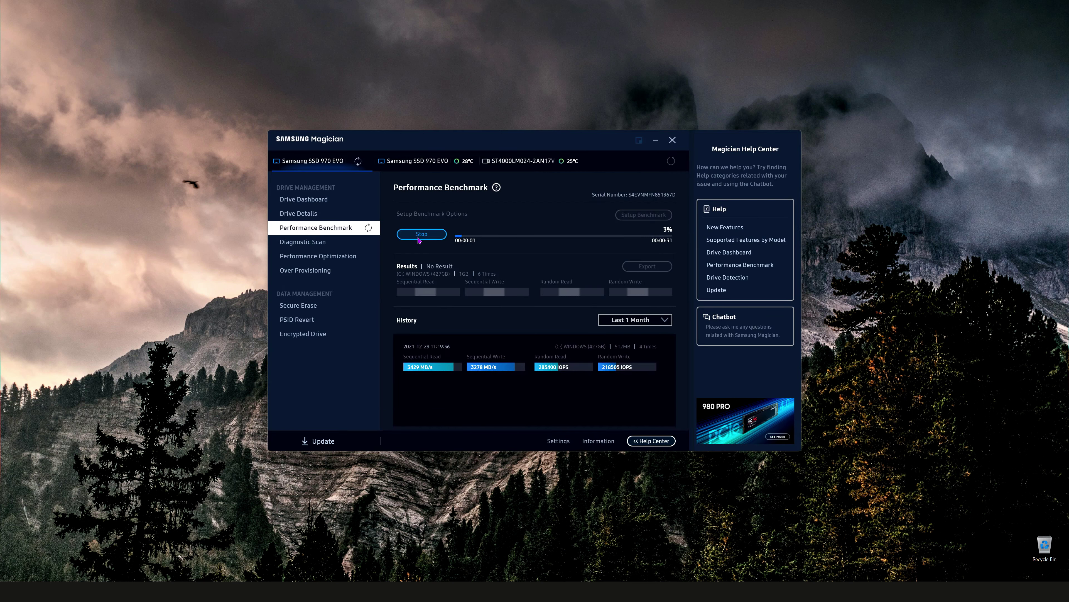